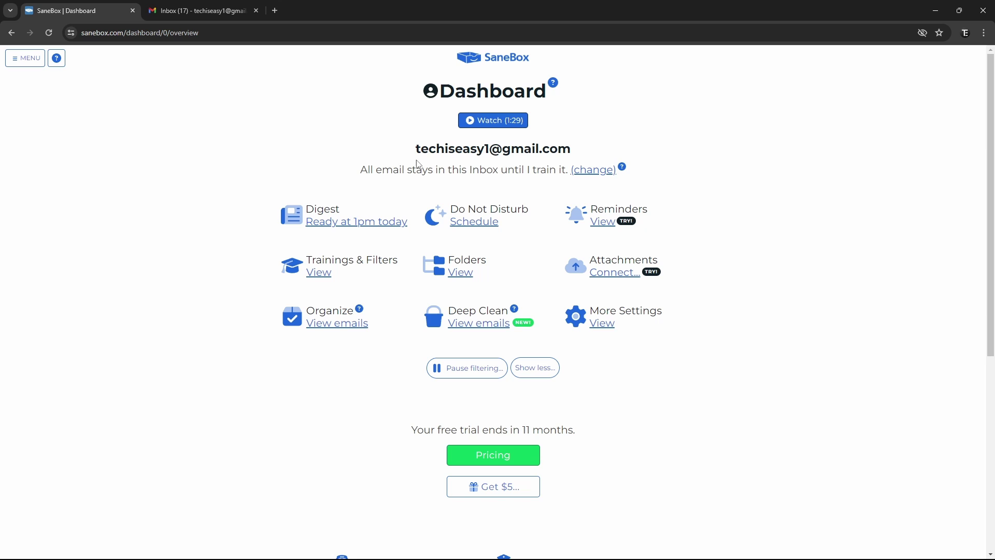
Check the Gmail inbox, return to SaneBox, and bring the Folders page back to the top.
left_click_drag(410, 156, 630, 153)
left_click(729, 180)
key("ctrl+Tab")
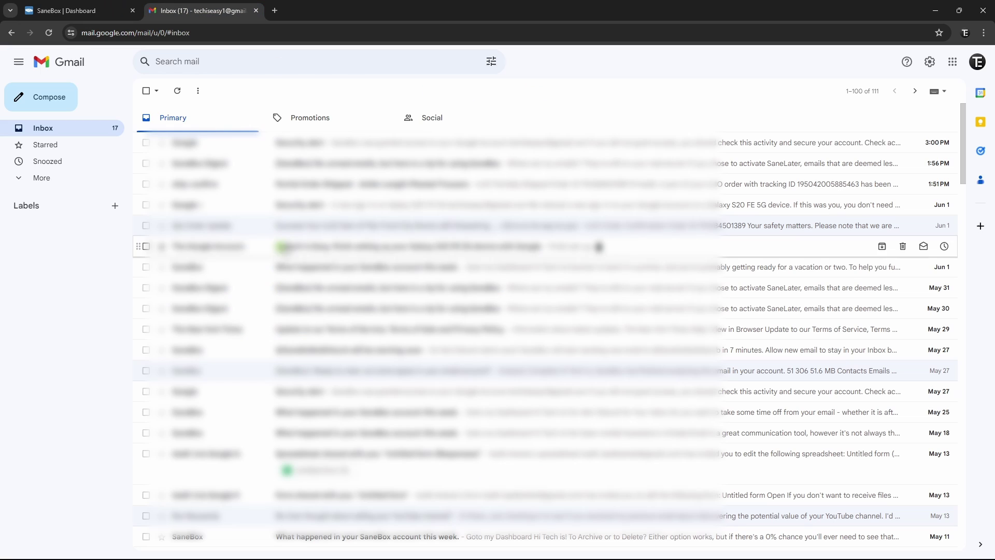
left_click(77, 10)
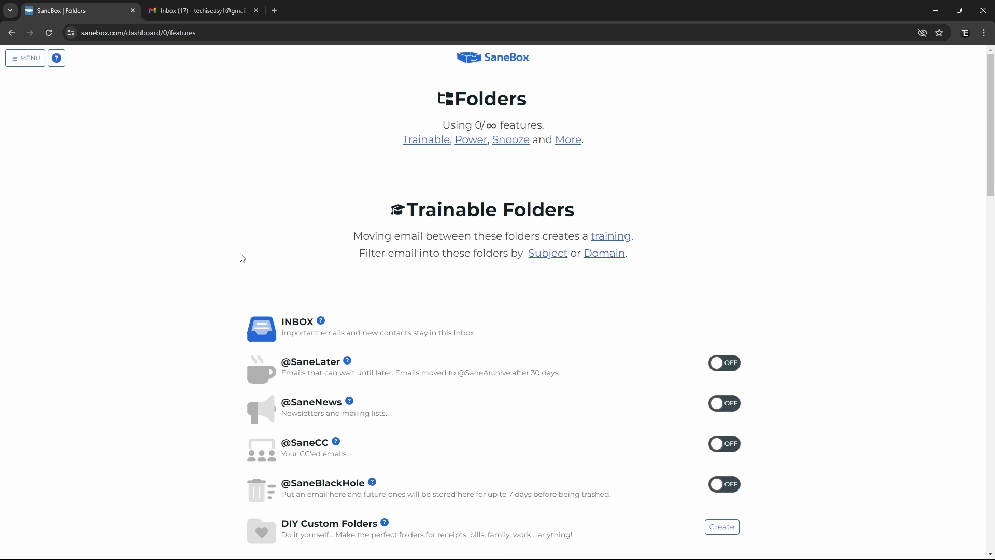
scroll(240, 257, "down", 15)
scroll(222, 255, "up", 15)
left_click(724, 363)
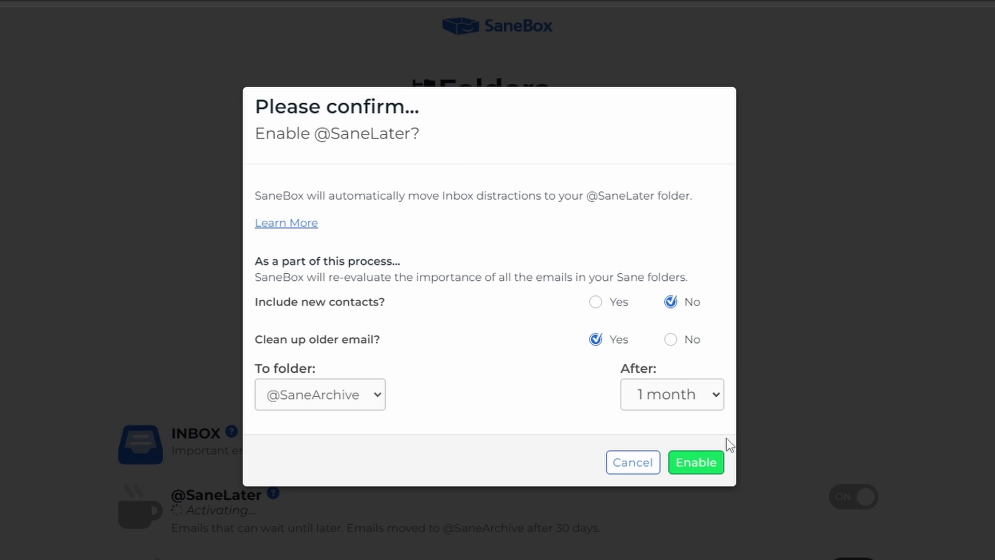
left_click(703, 464)
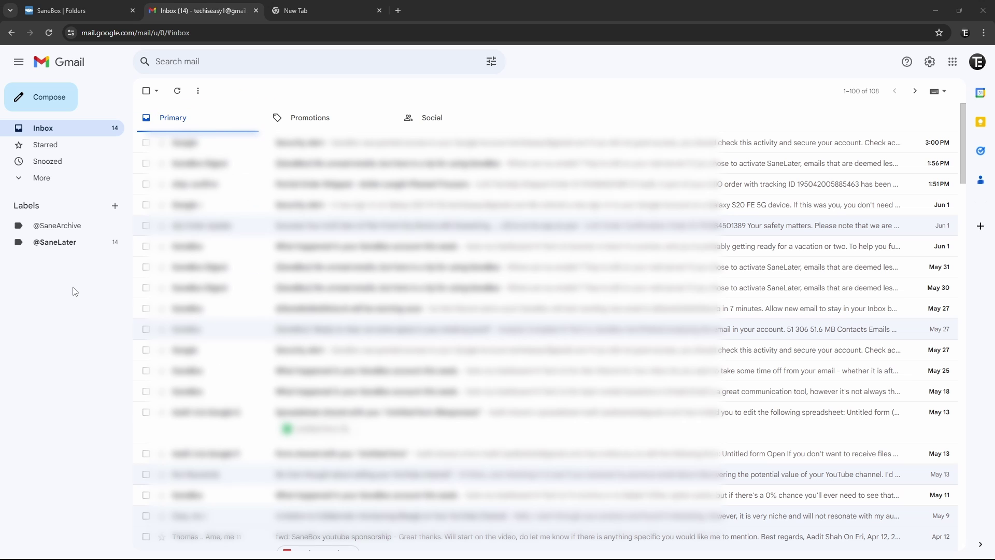
left_click(81, 248)
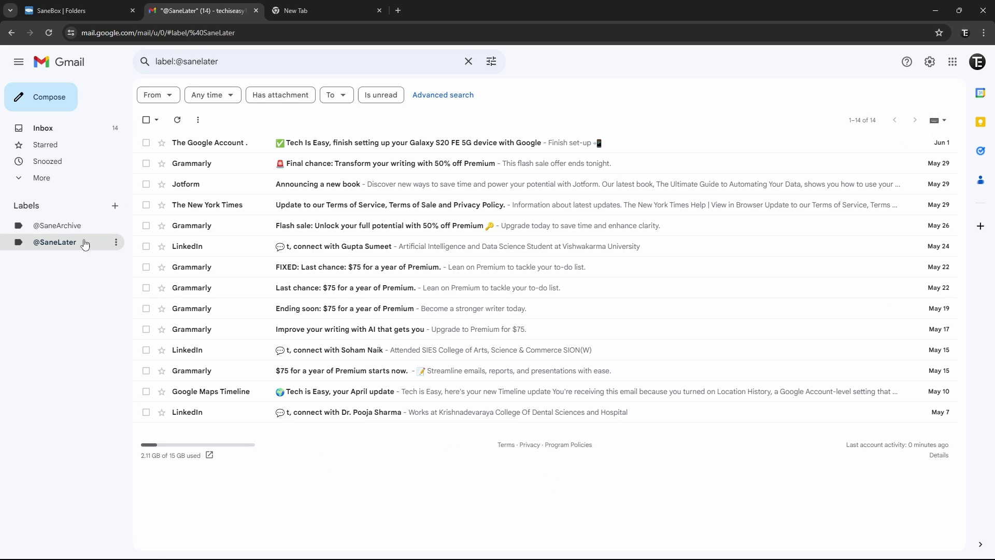
left_click(57, 229)
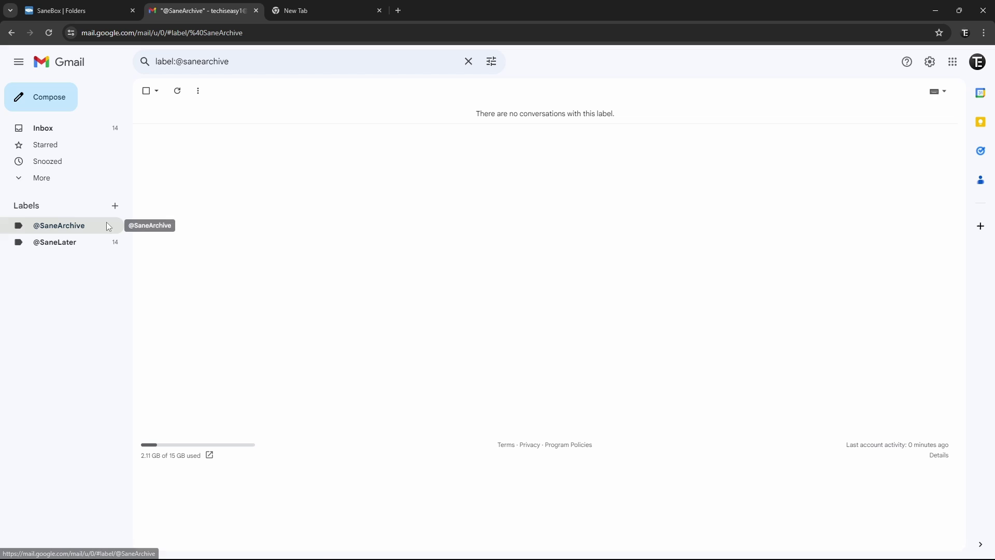
key("ctrl+shift+Tab")
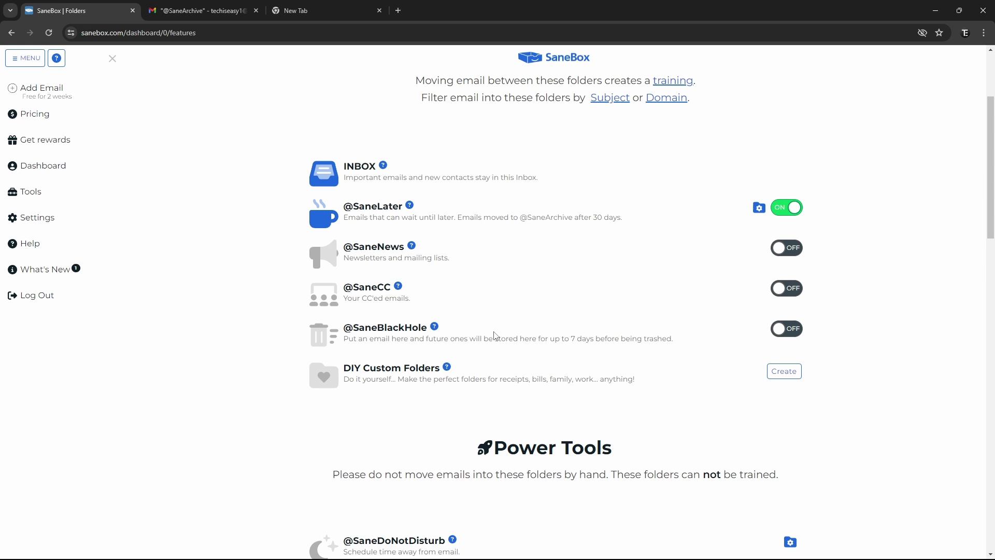
left_click(435, 326)
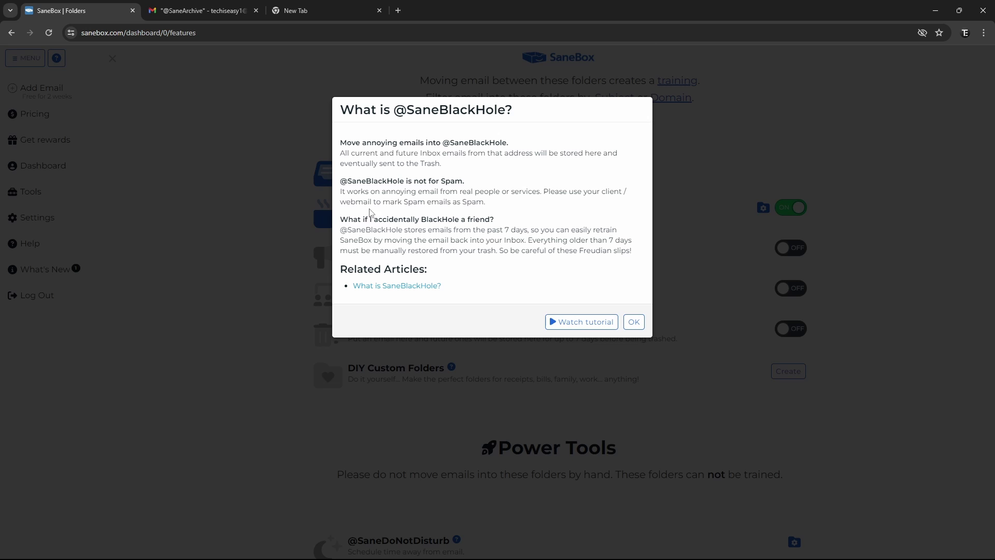
left_click_drag(341, 191, 521, 203)
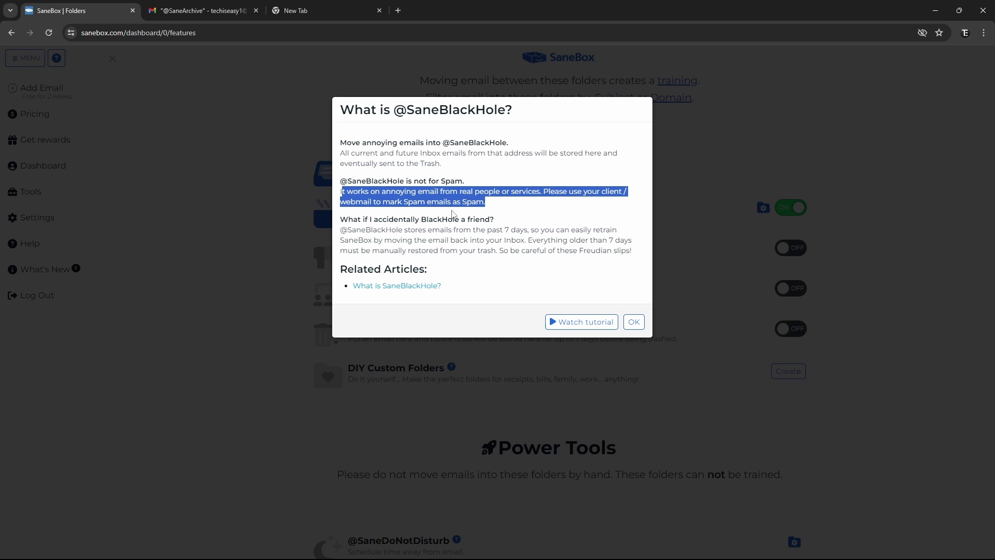
left_click(495, 208)
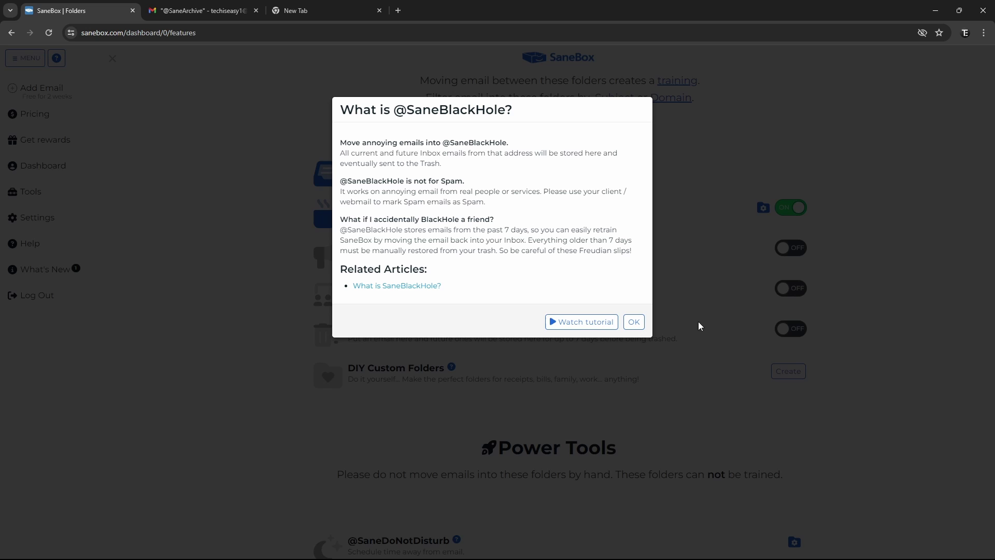
left_click(642, 321)
left_click(202, 11)
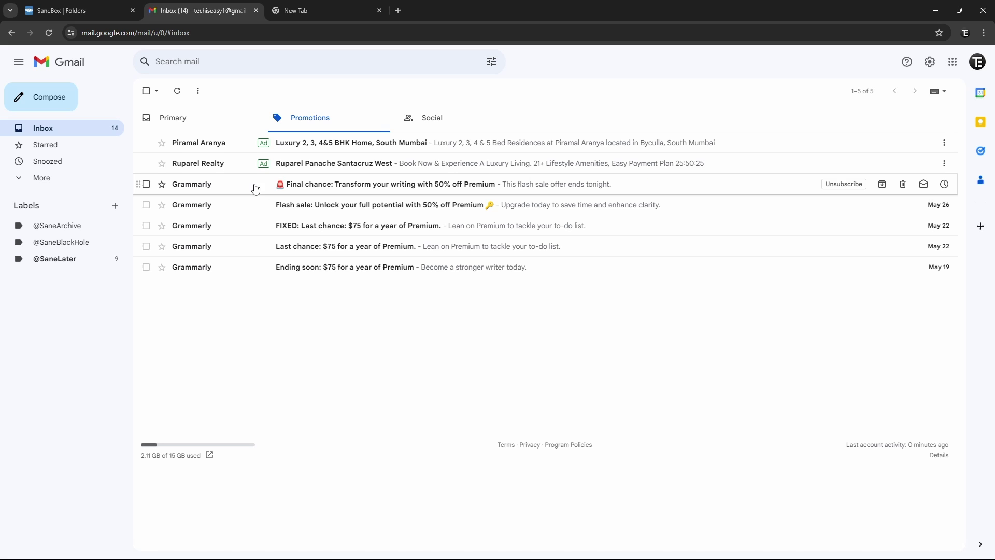
left_click_drag(254, 188, 71, 245)
left_click(71, 245)
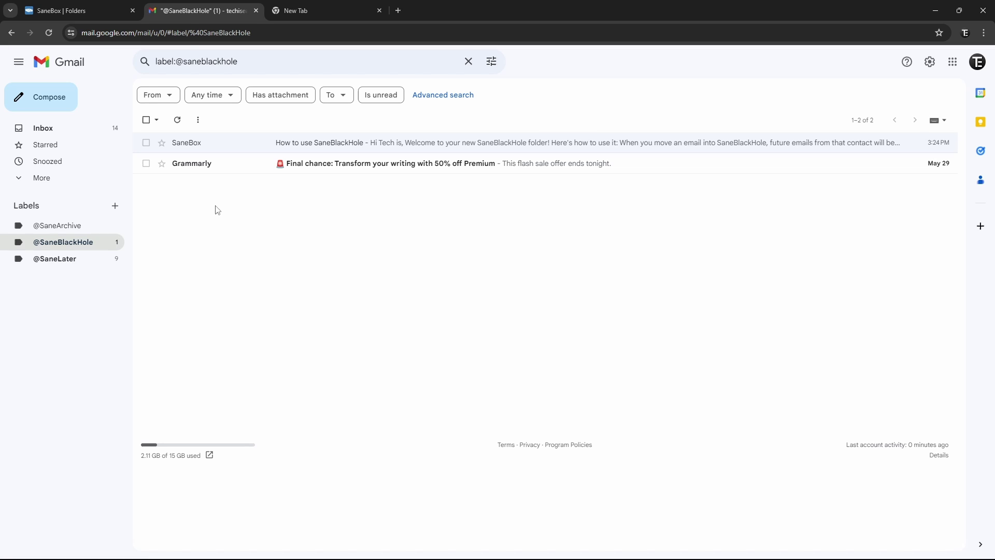
key("ctrl+shift+Tab")
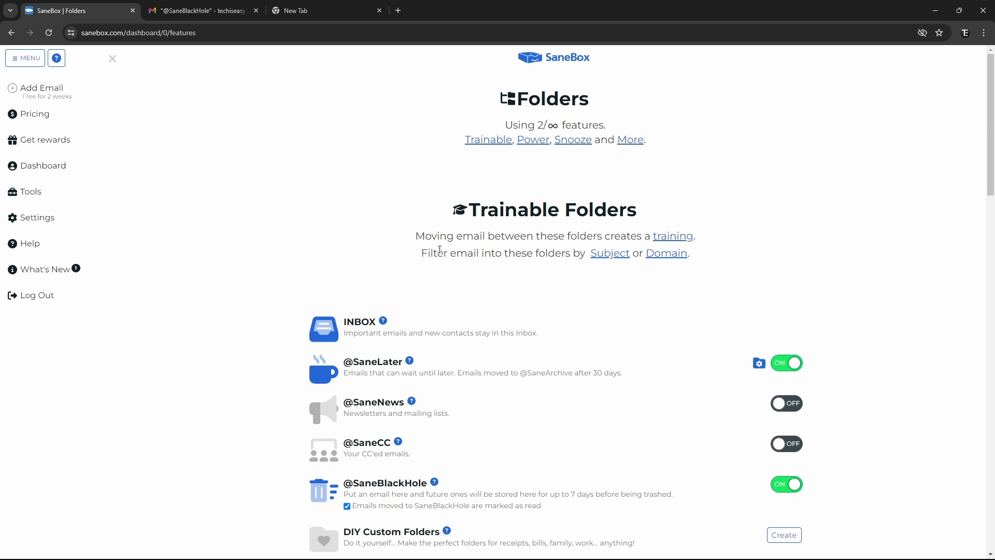
Scroll down the Folders page to Email Deep Clean under Misc.
scroll(440, 250, "down", 15)
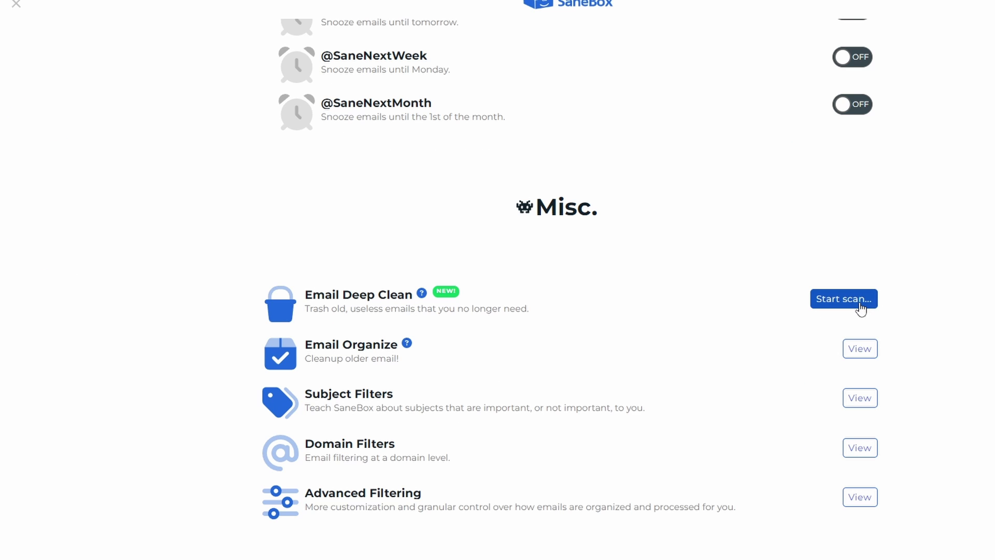
Start an Email Deep Clean scan and rescan for emails older than May 26, 2023.
left_click(859, 305)
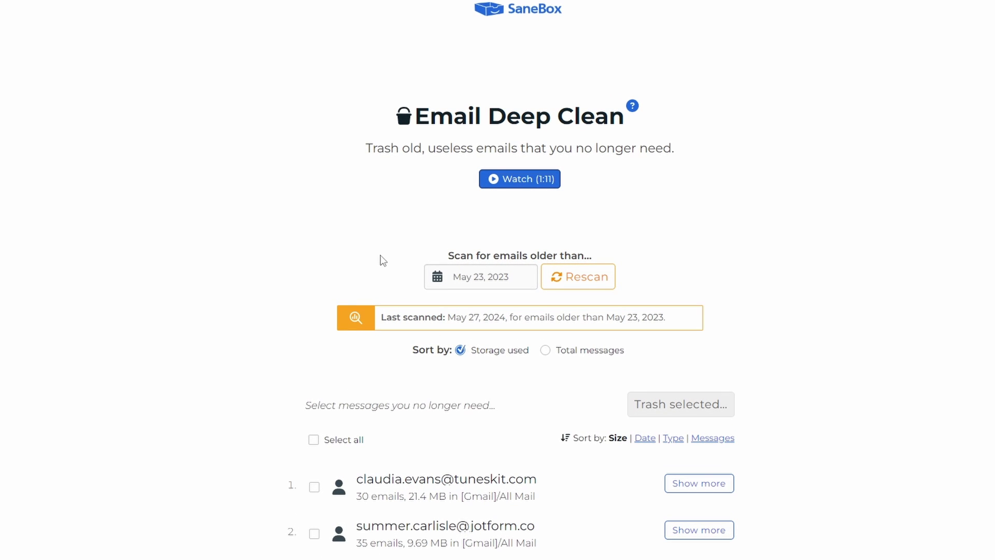
left_click(455, 283)
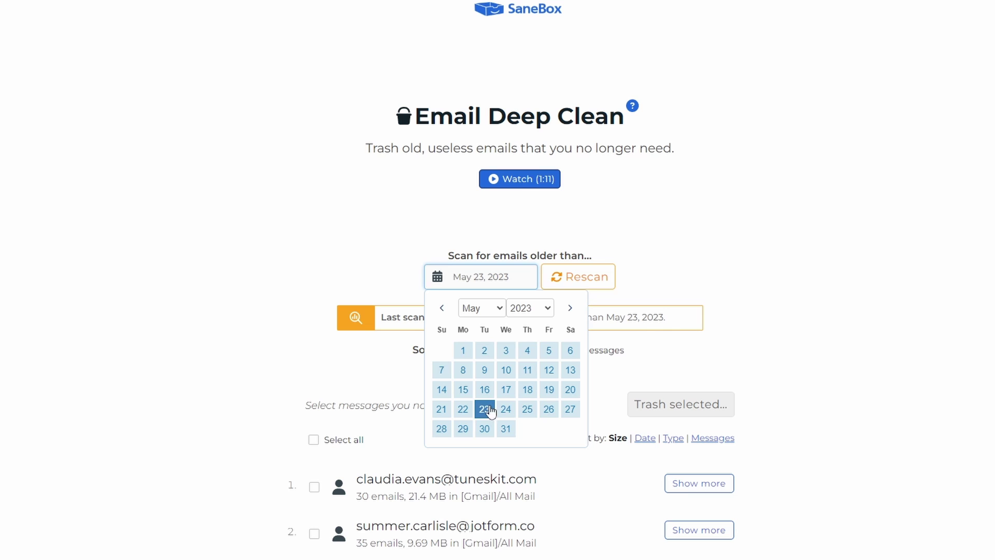
left_click(547, 410)
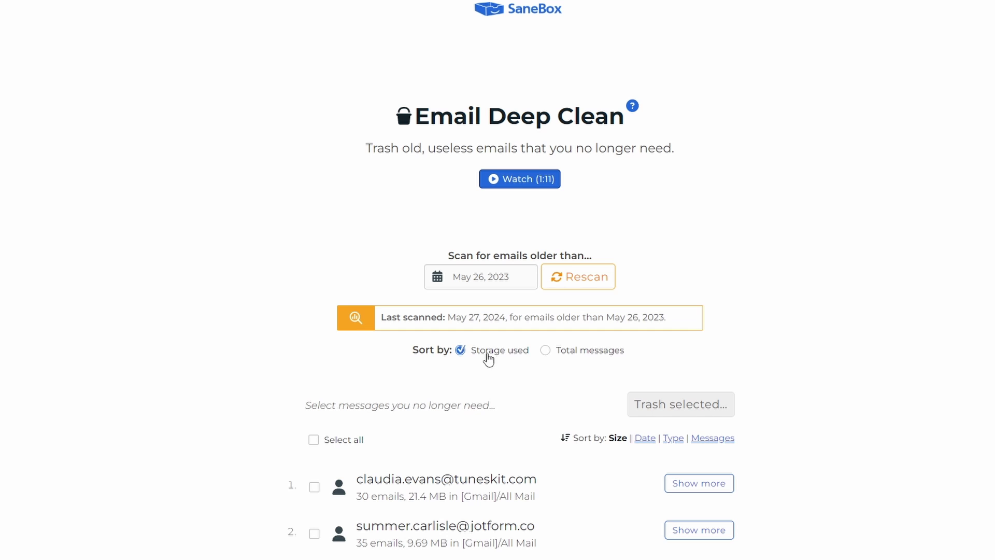
left_click(573, 283)
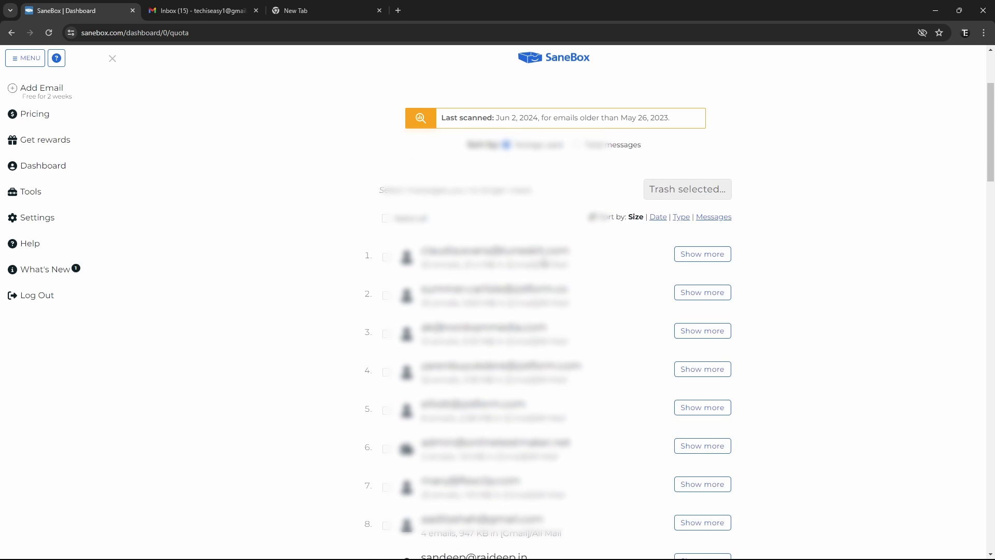
Tick the fifth and sixth senders in the Deep Clean list, selecting 10 emails saving 3.87MB.
scroll(545, 263, "down", 2)
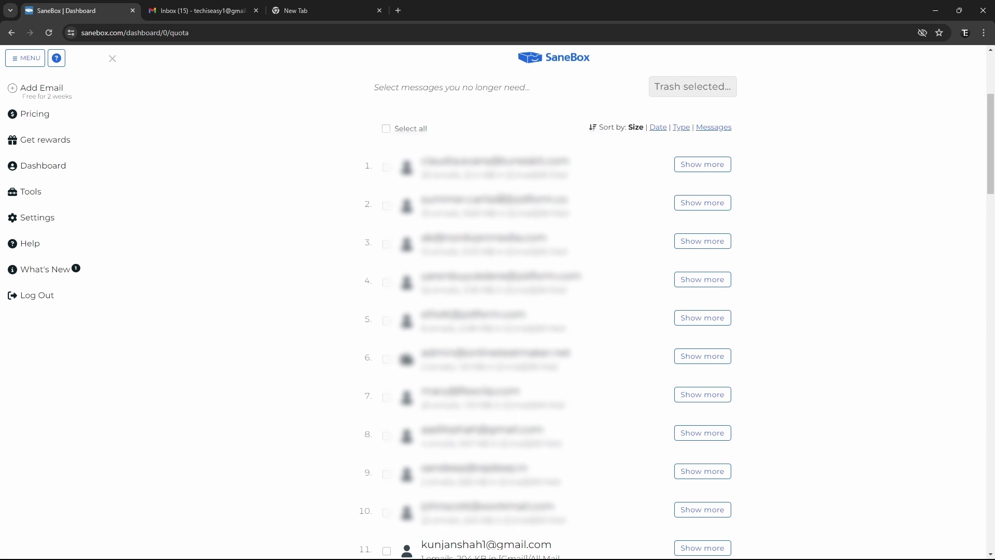
scroll(501, 197, "down", 15)
scroll(516, 237, "down", 20)
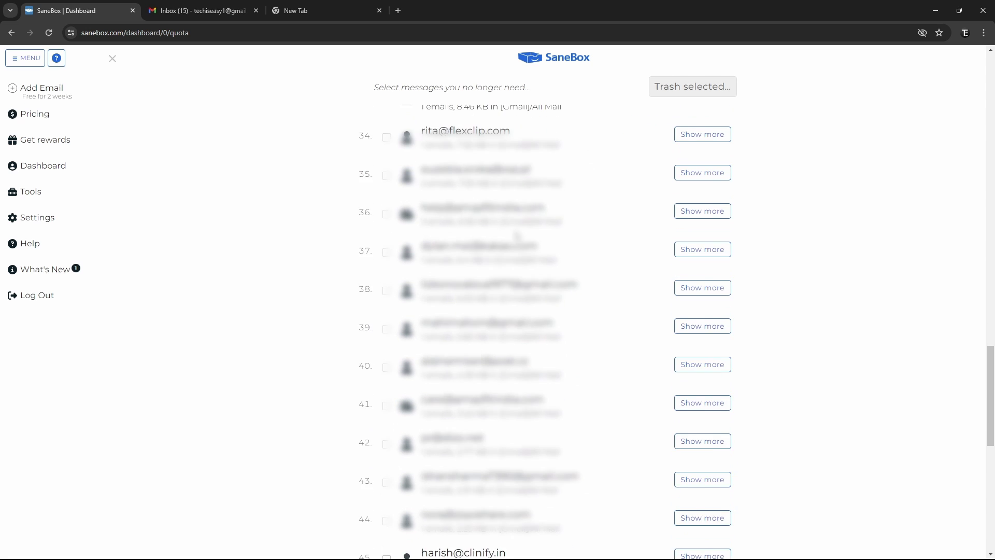
scroll(516, 237, "up", 20)
scroll(518, 225, "up", 8)
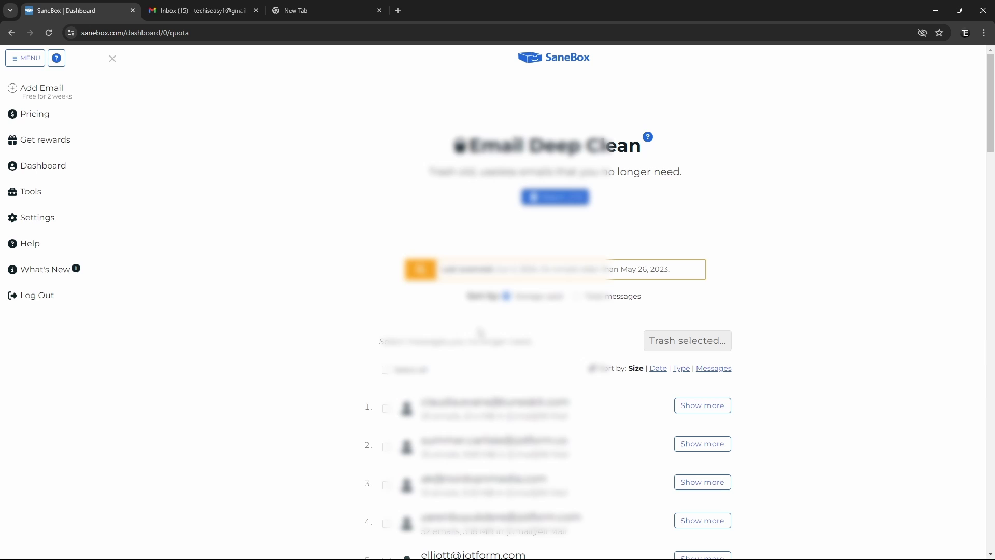
scroll(479, 331, "down", 5)
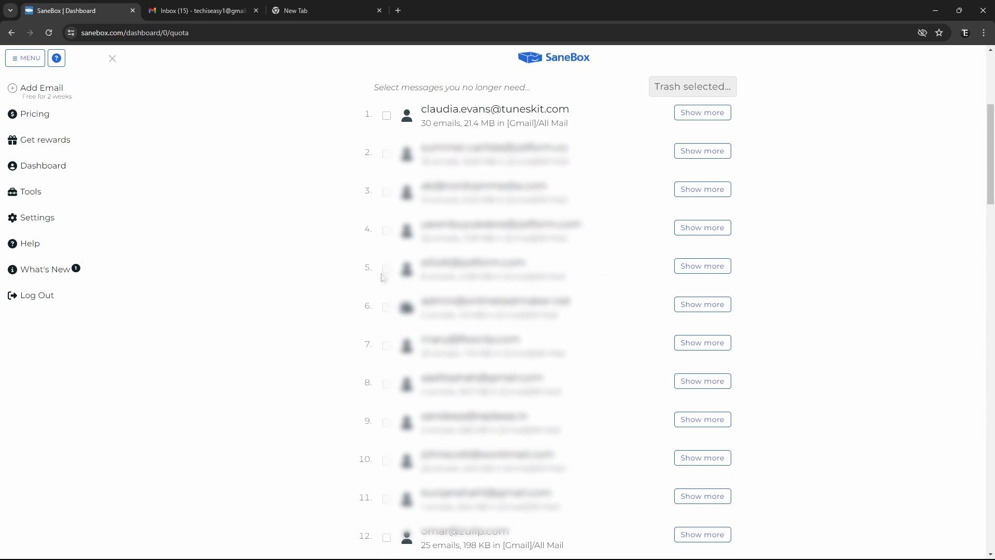
left_click(386, 269)
left_click(386, 307)
scroll(518, 311, "up", 1)
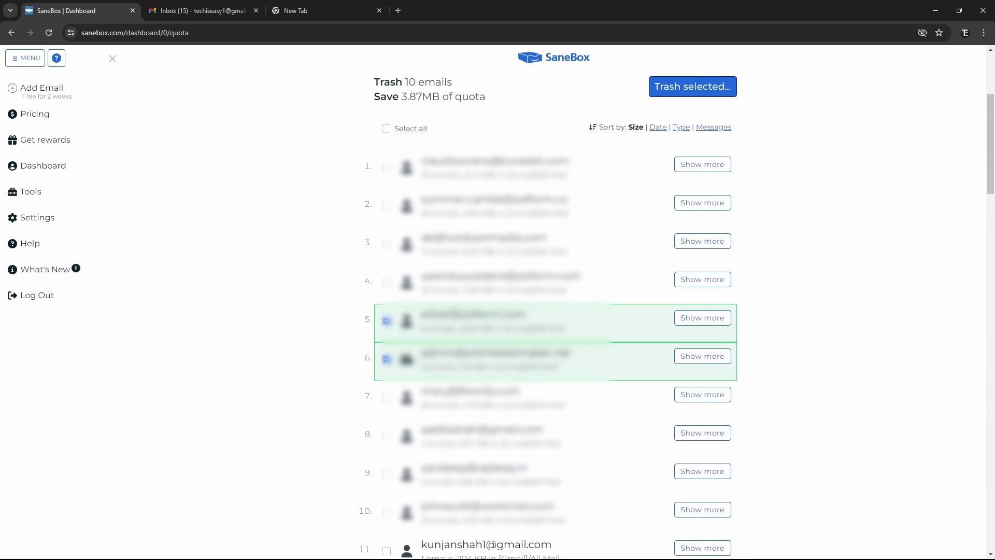
scroll(620, 267, "up", 5)
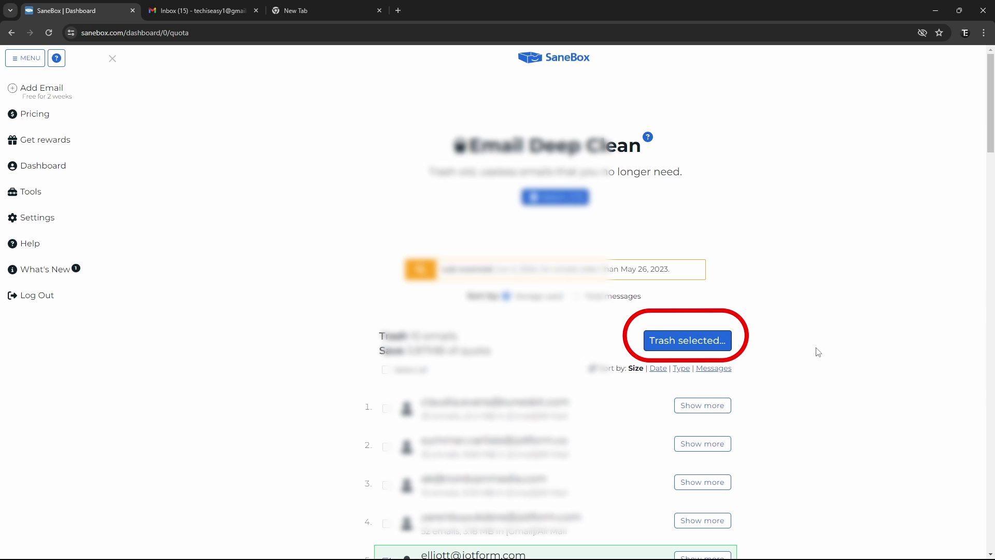
scroll(458, 380, "down", 2)
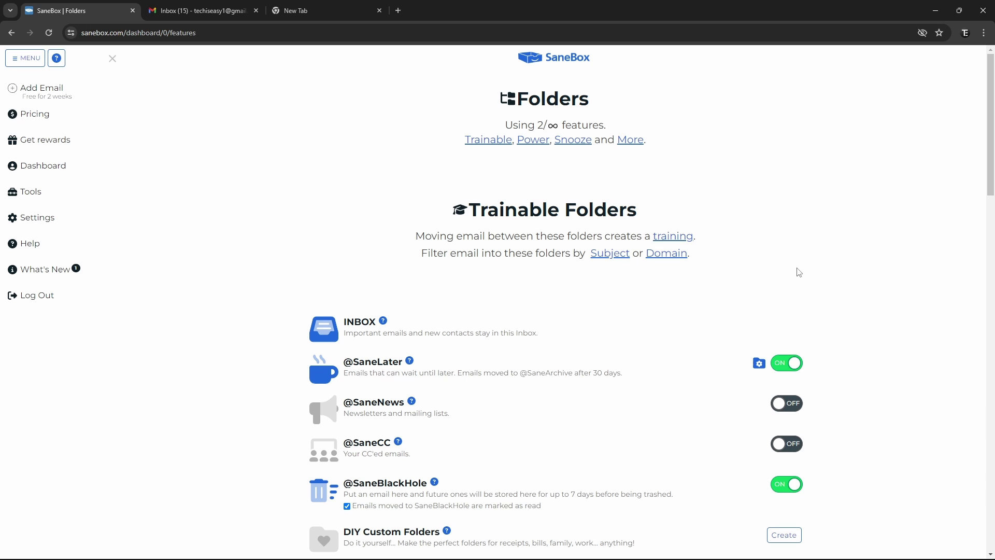
left_click(780, 410)
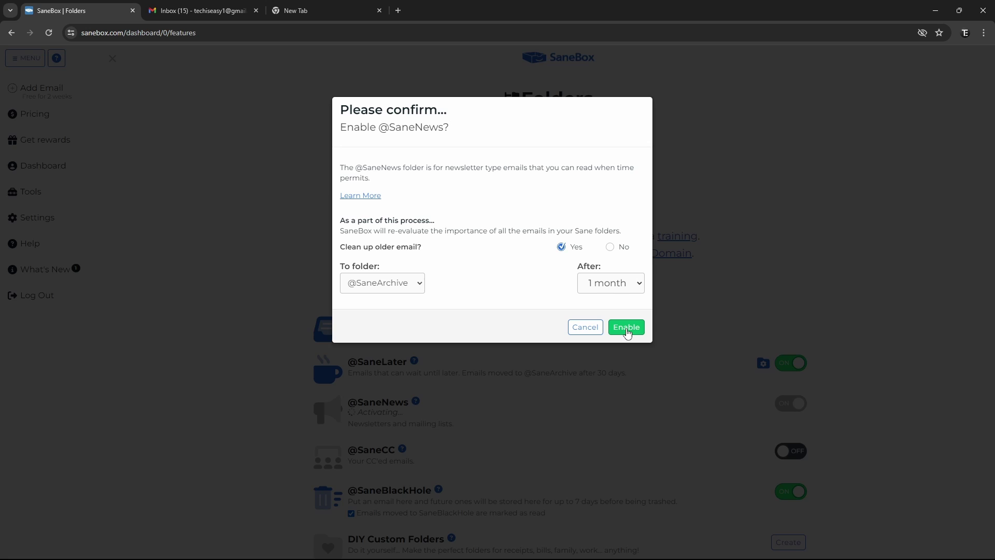
left_click(626, 326)
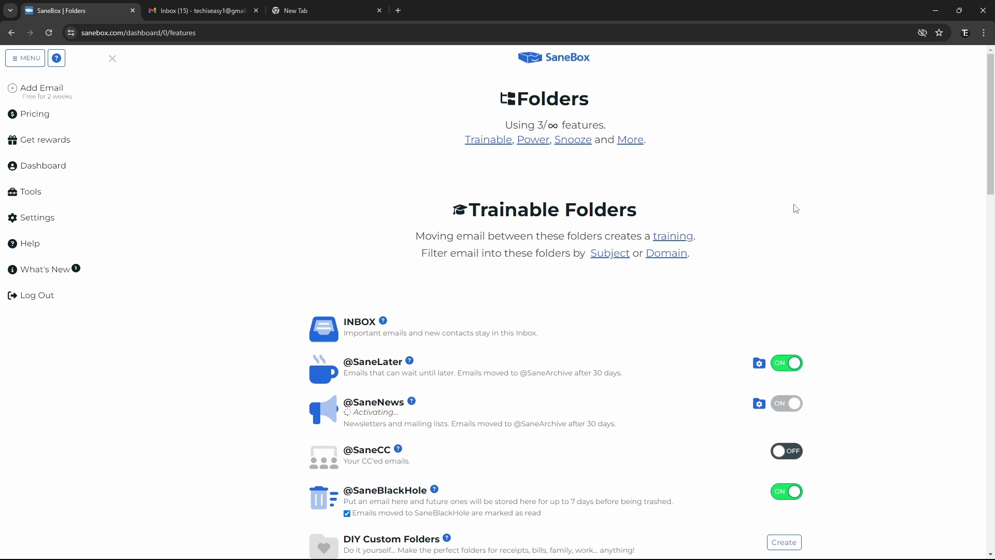
scroll(535, 308, "down", 8)
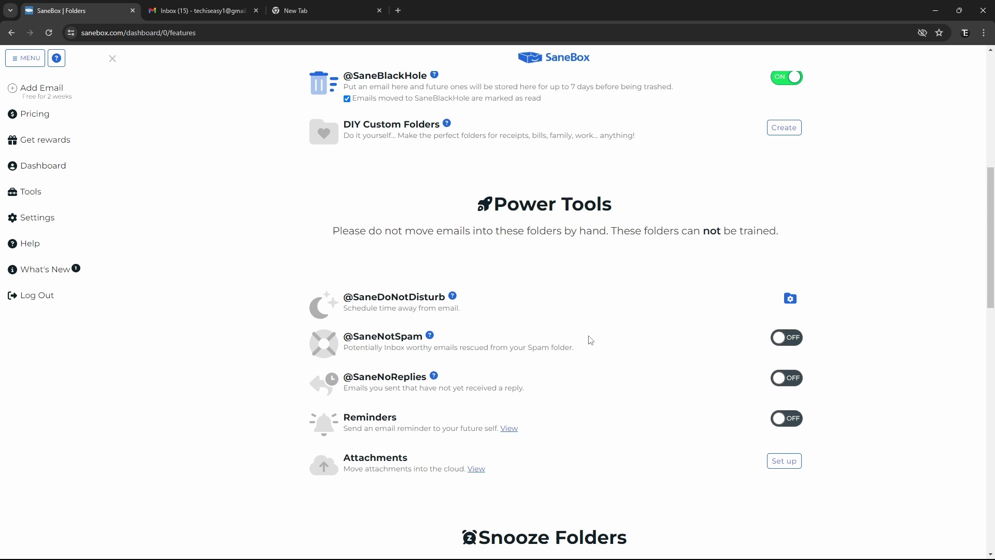
left_click(786, 337)
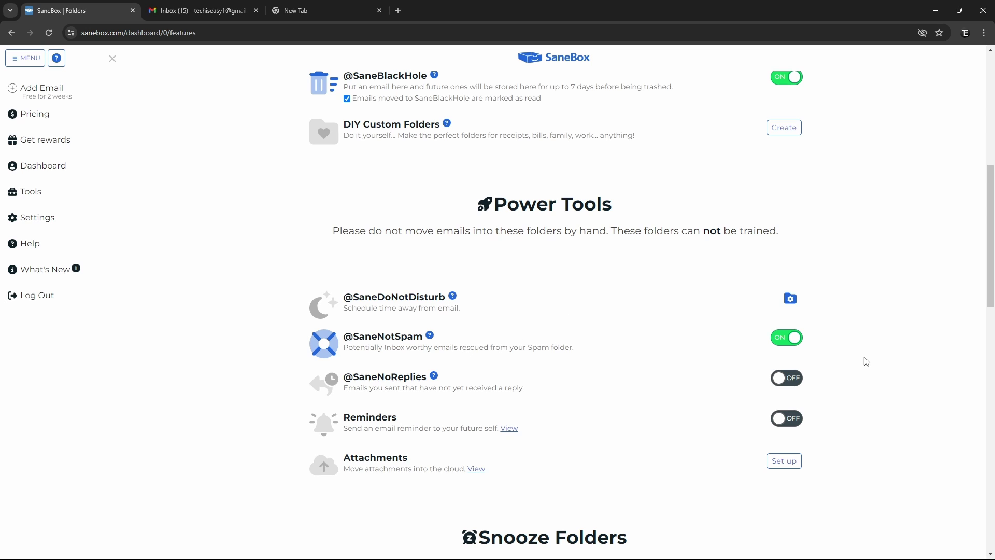
left_click_drag(345, 377, 418, 378)
left_click(926, 337)
scroll(488, 210, "up", 8)
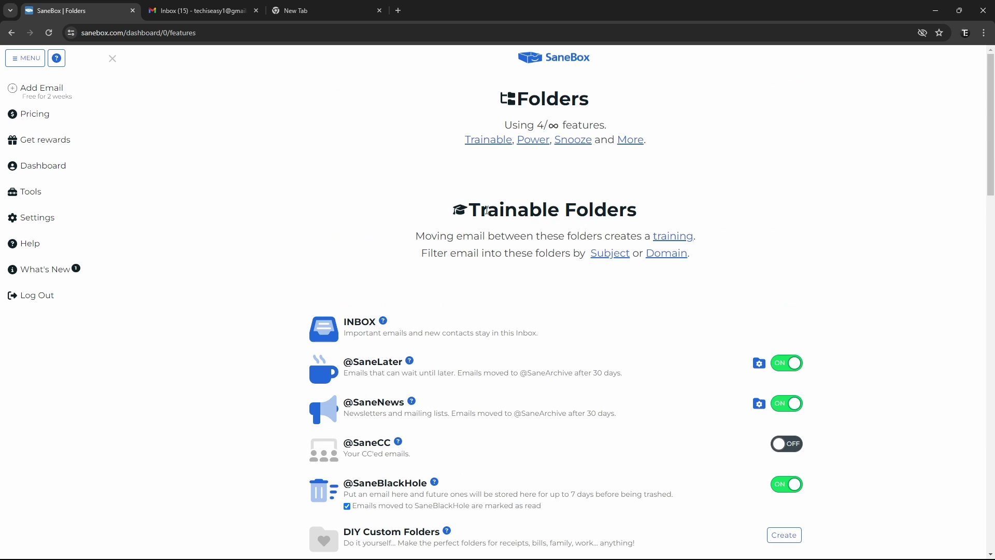
Open Pricing, view and dismiss the Appetizer special offer to reveal Snack, Lunch and Dinner plans.
left_click(33, 118)
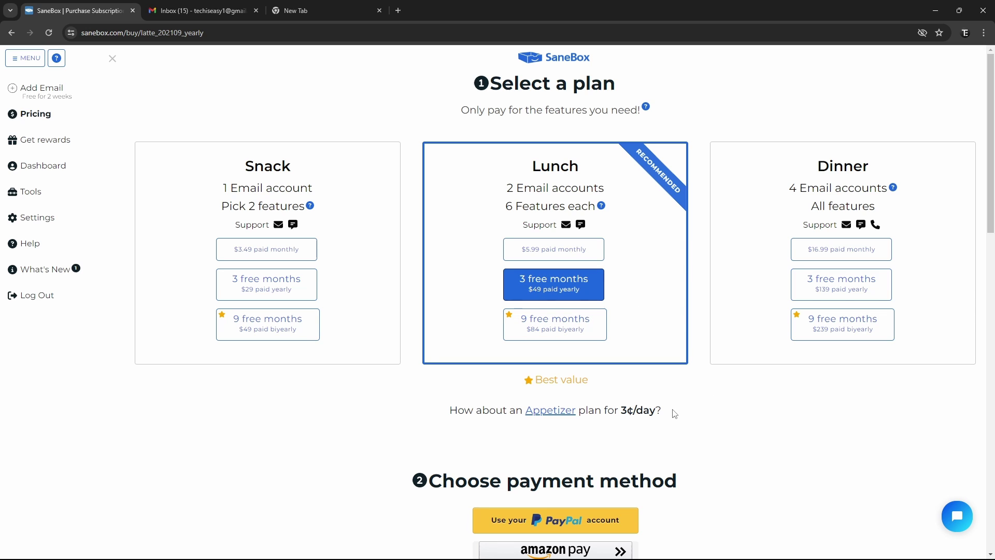
left_click(554, 410)
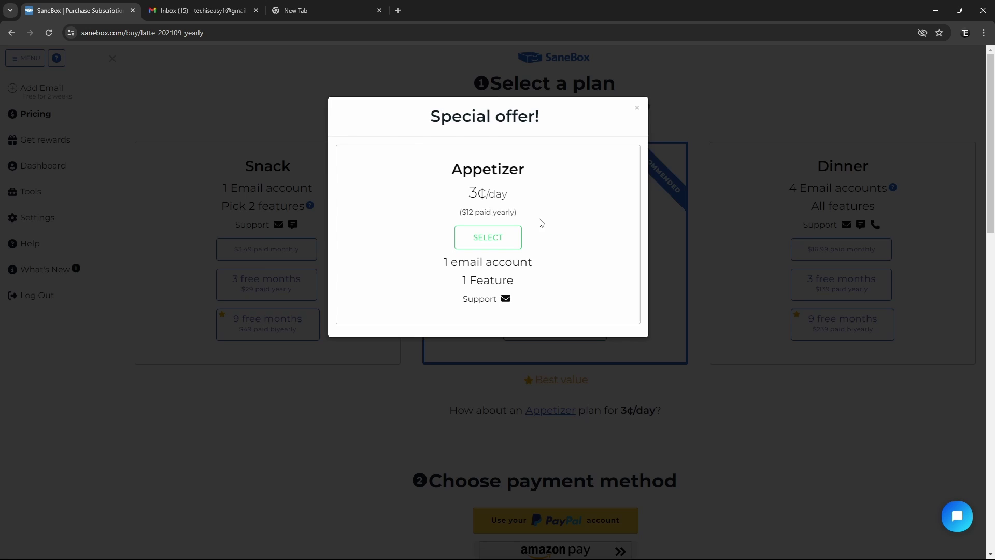
left_click(710, 110)
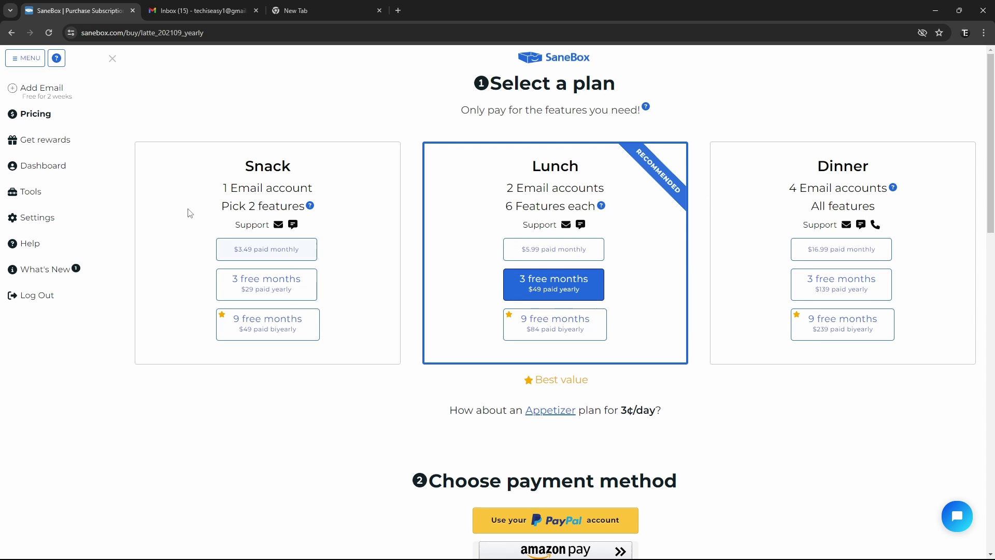